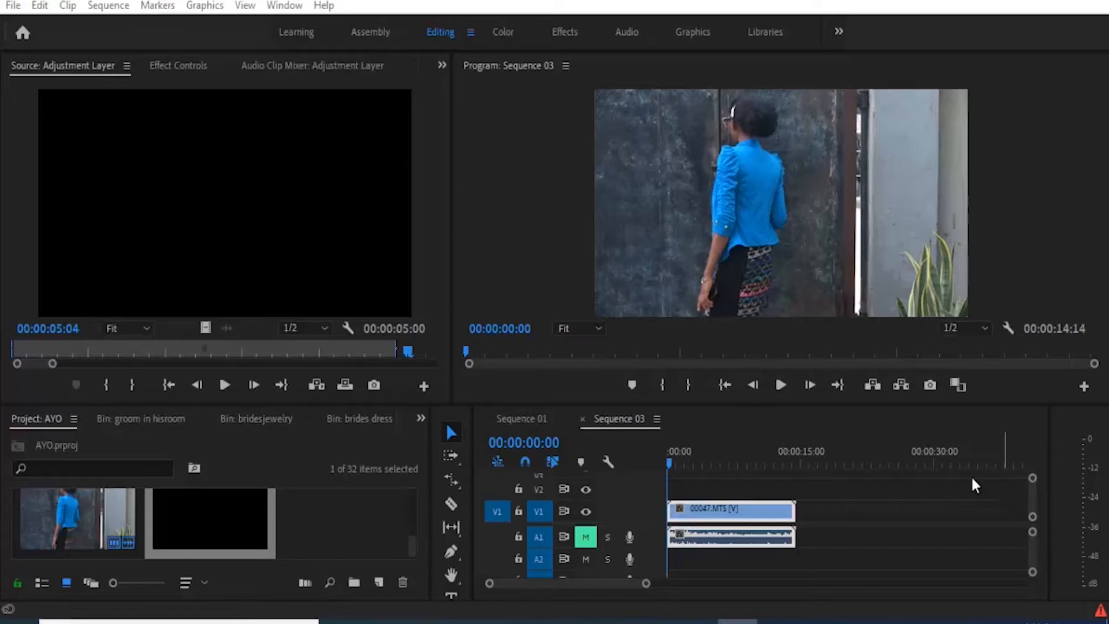
Step: Preview the sequence, open the Effects panel and search it for "warp"
click(781, 385)
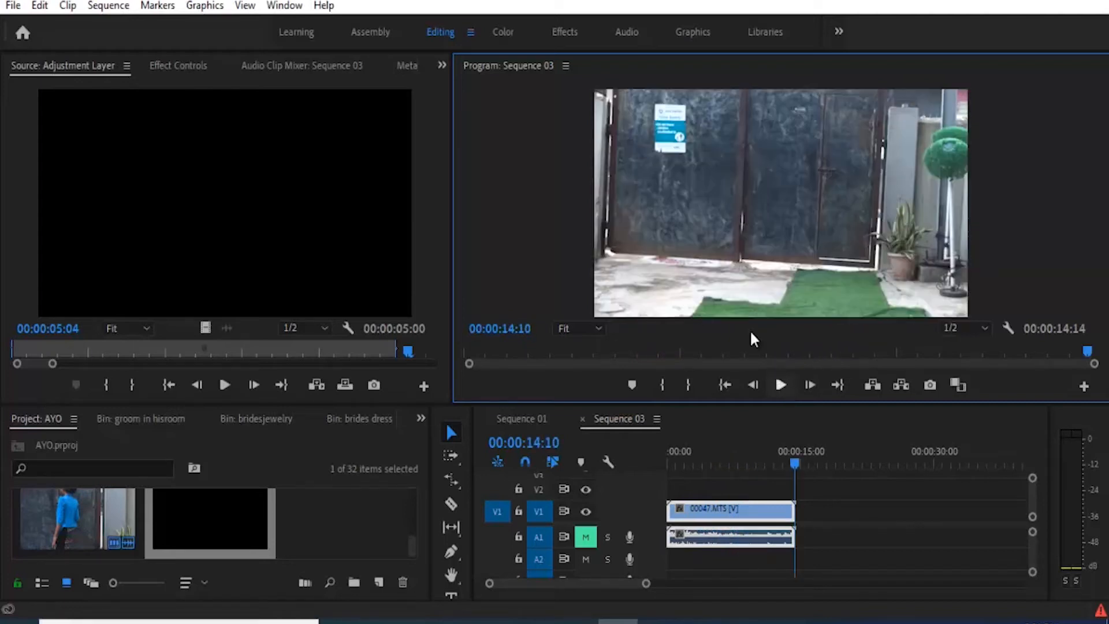
click(292, 7)
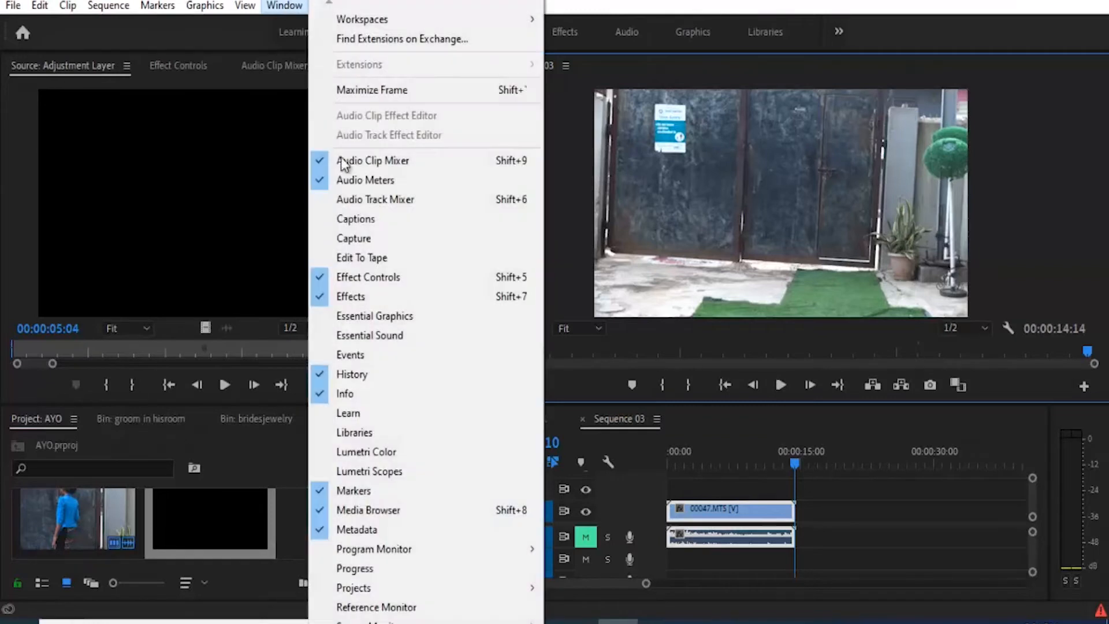
click(390, 298)
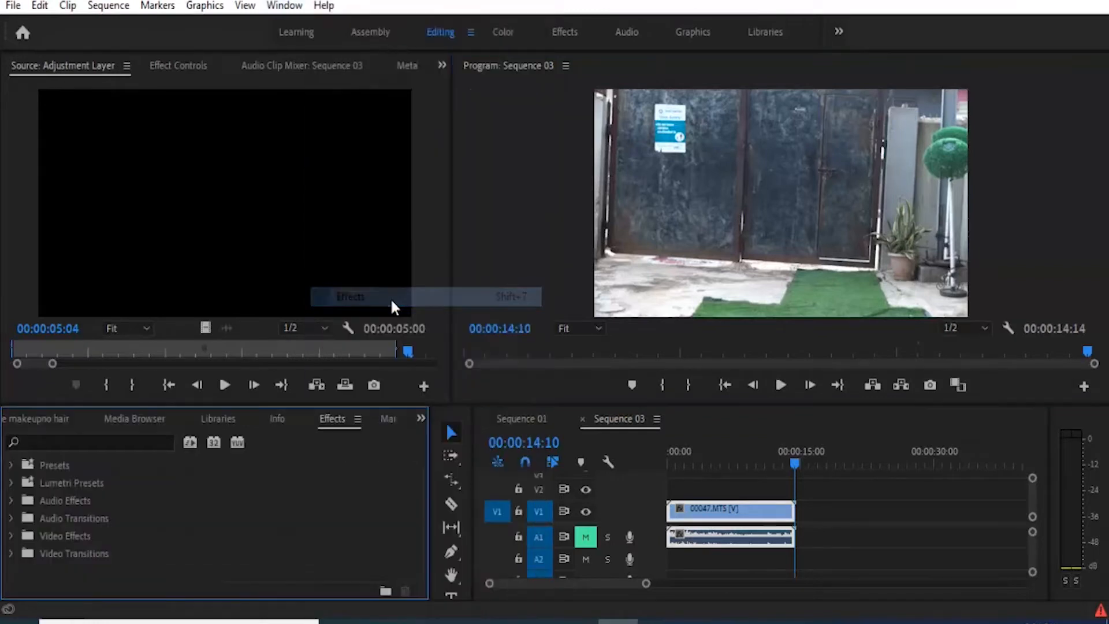
click(124, 442)
text(warp)
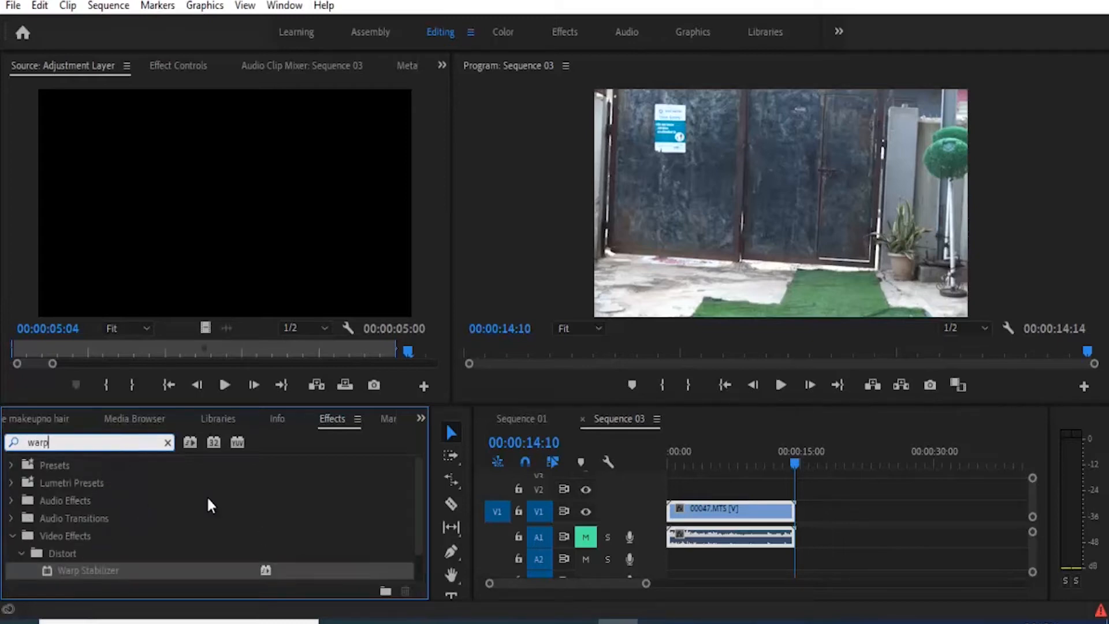
Step: Apply Warp Stabilizer to the 00047.MTS clip and open its settings in Effect Controls
click(696, 515)
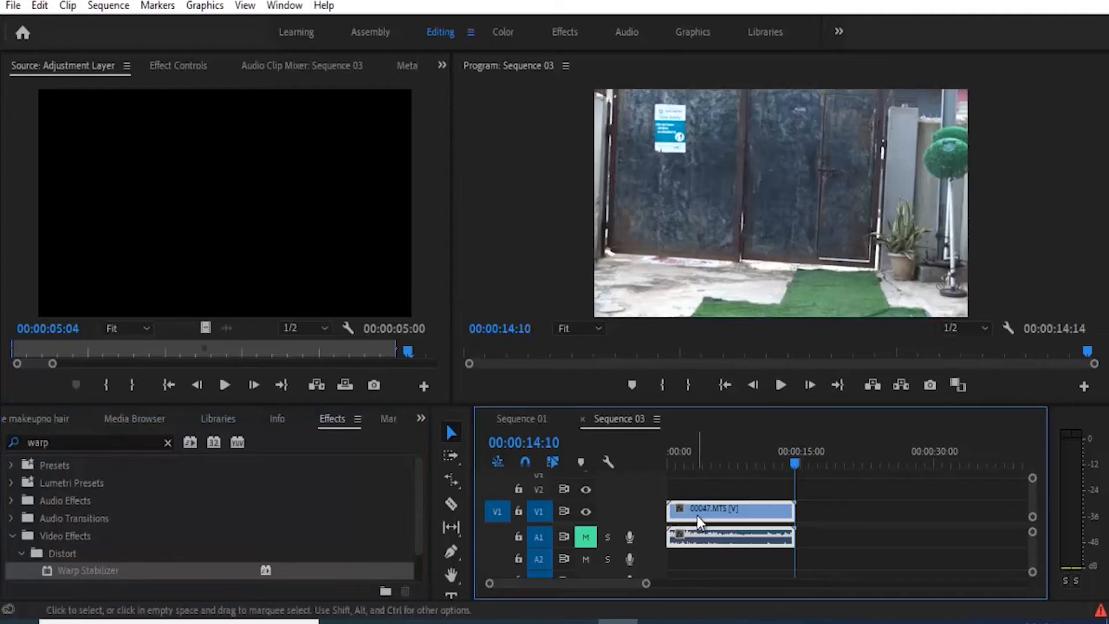
double_click(118, 567)
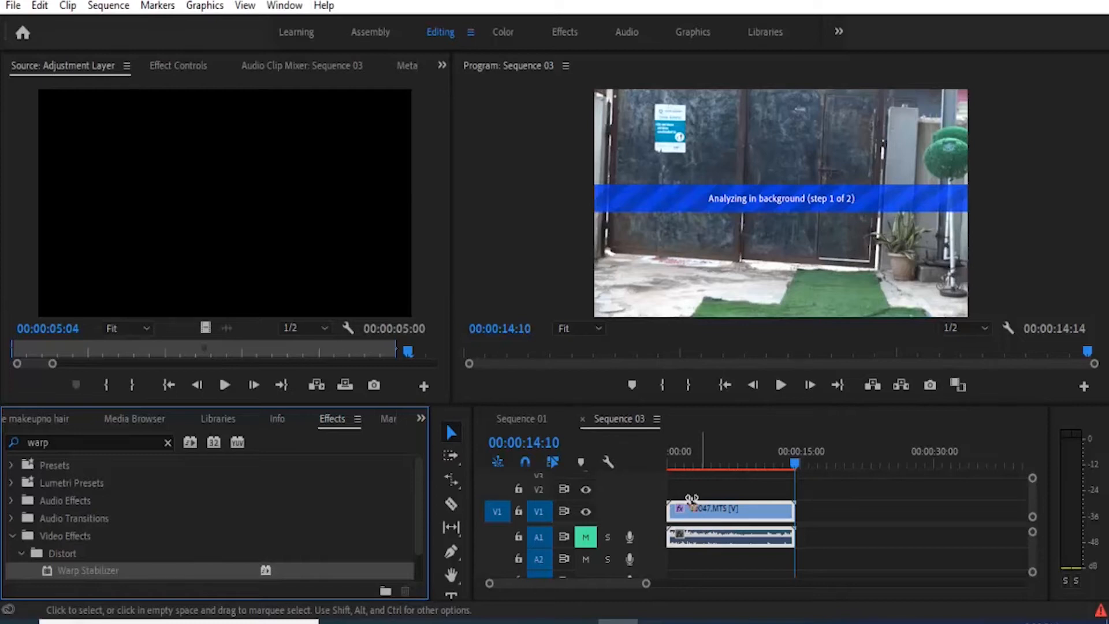
click(168, 64)
drag(437, 153, 438, 205)
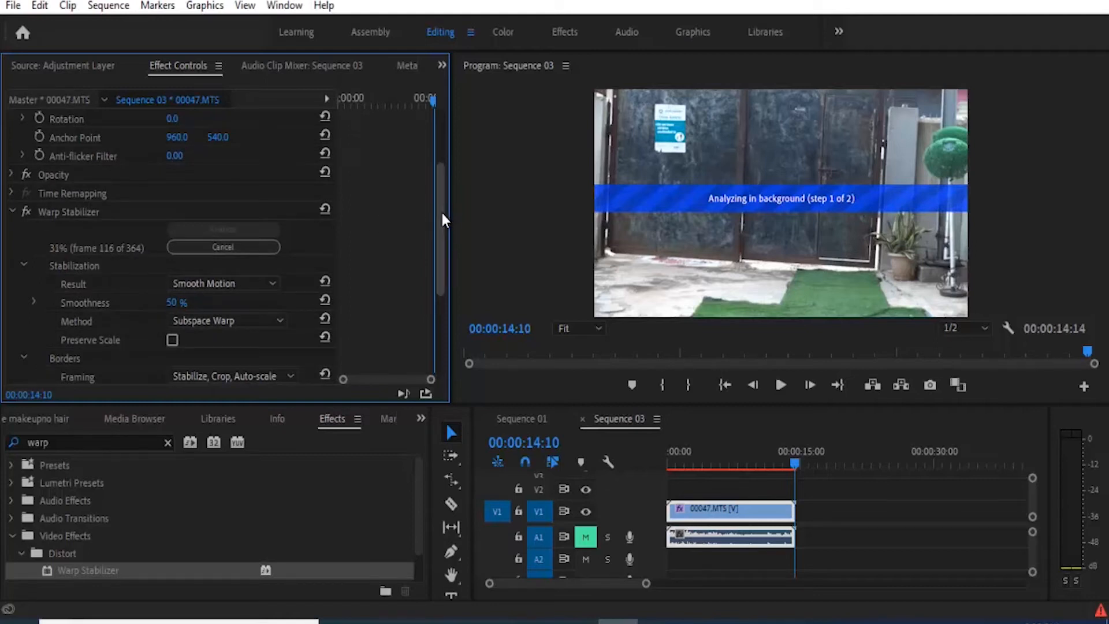
drag(441, 215, 446, 264)
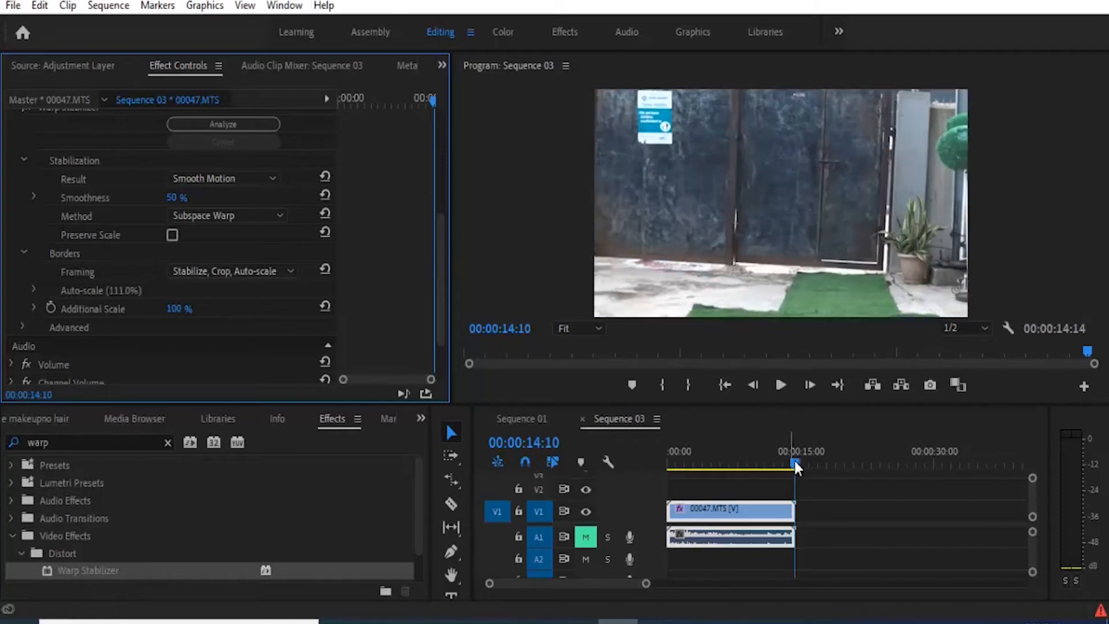
Step: Play the stabilized clip from the start to review the result
drag(794, 459, 642, 439)
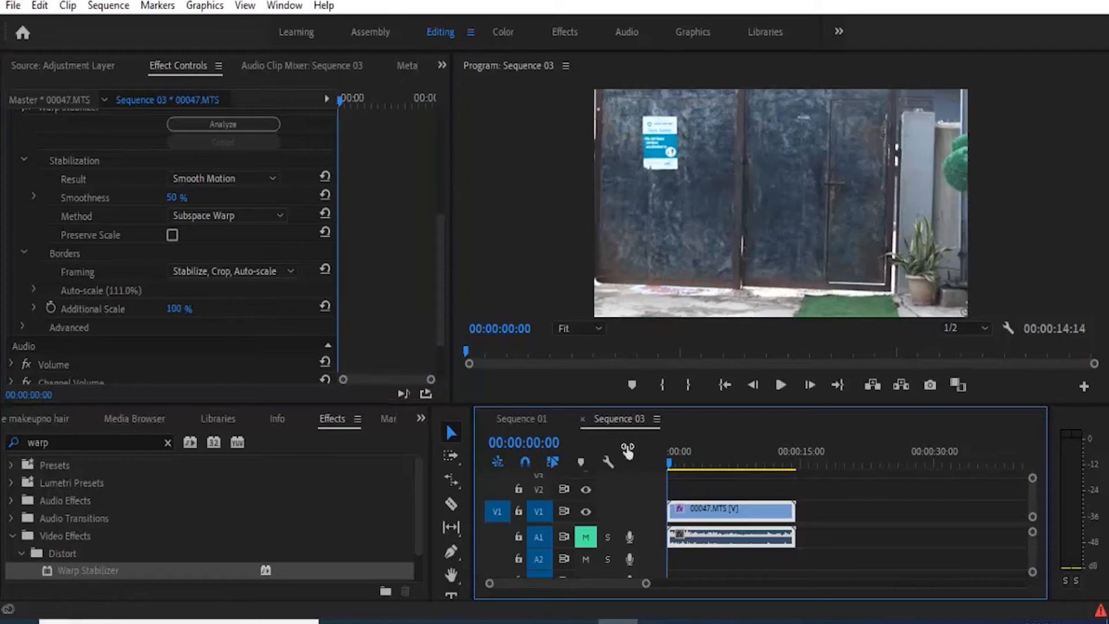
click(781, 384)
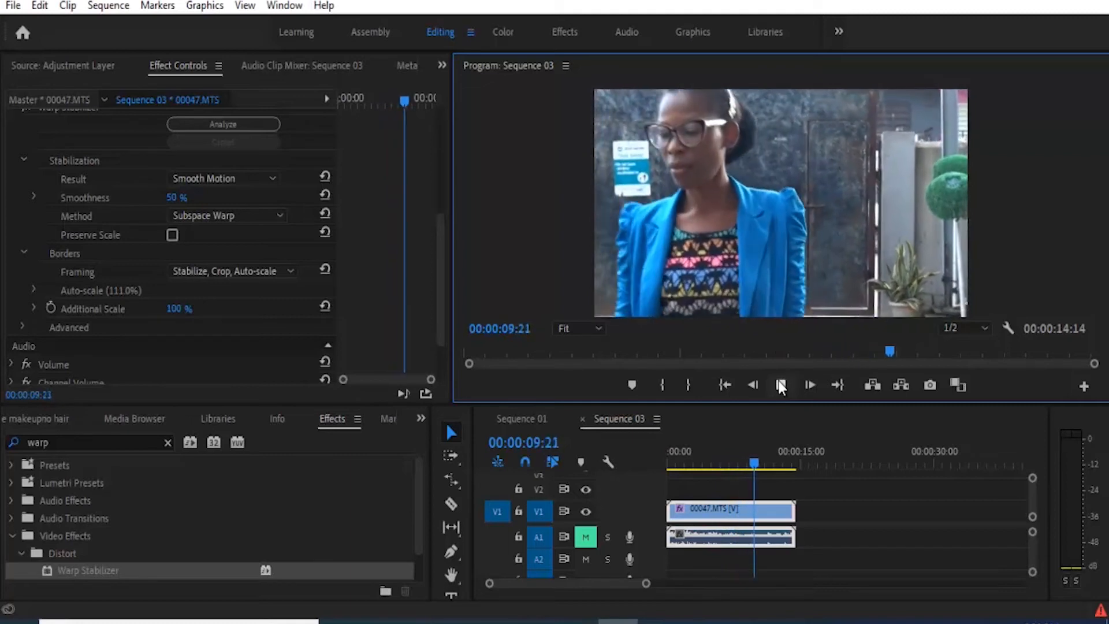
click(780, 386)
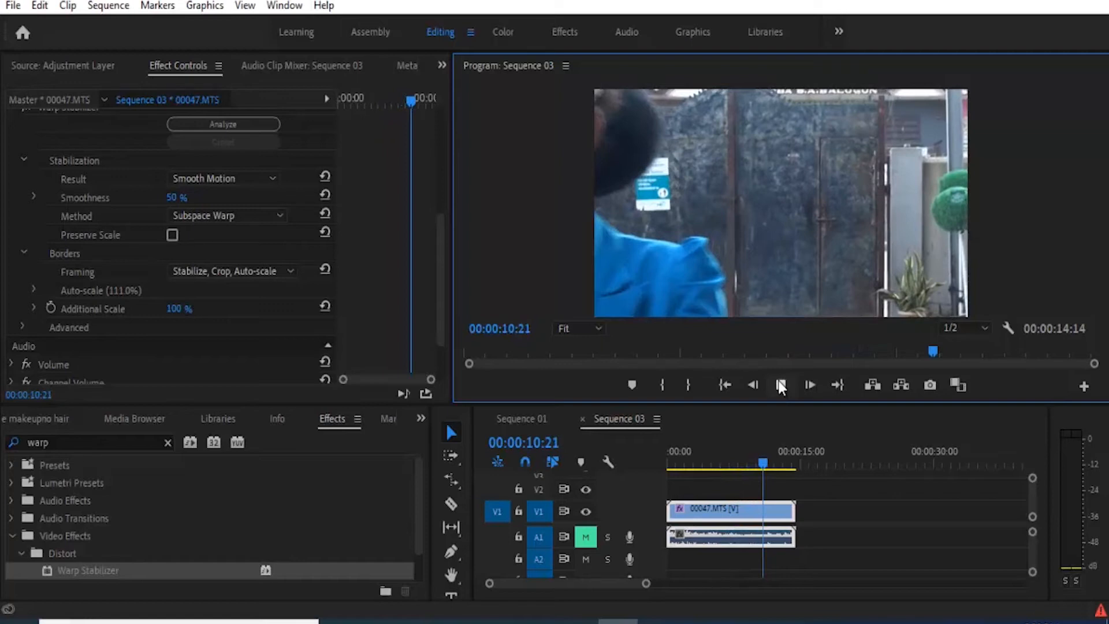
click(670, 465)
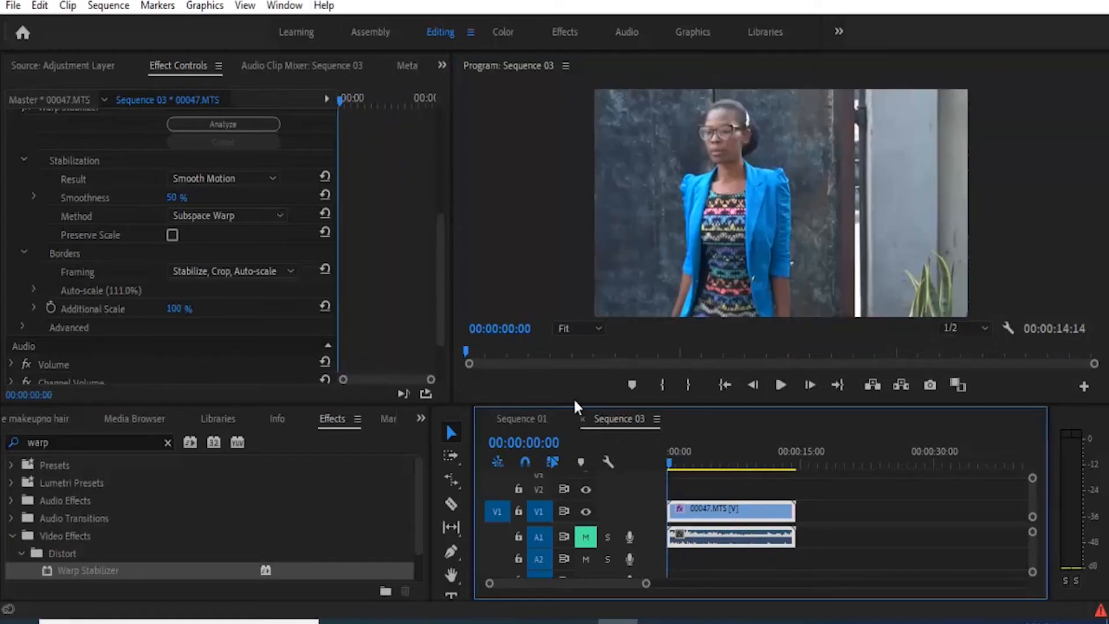
Step: Toggle the Warp Stabilizer effect off and on to compare it with the original footage
drag(441, 304, 442, 286)
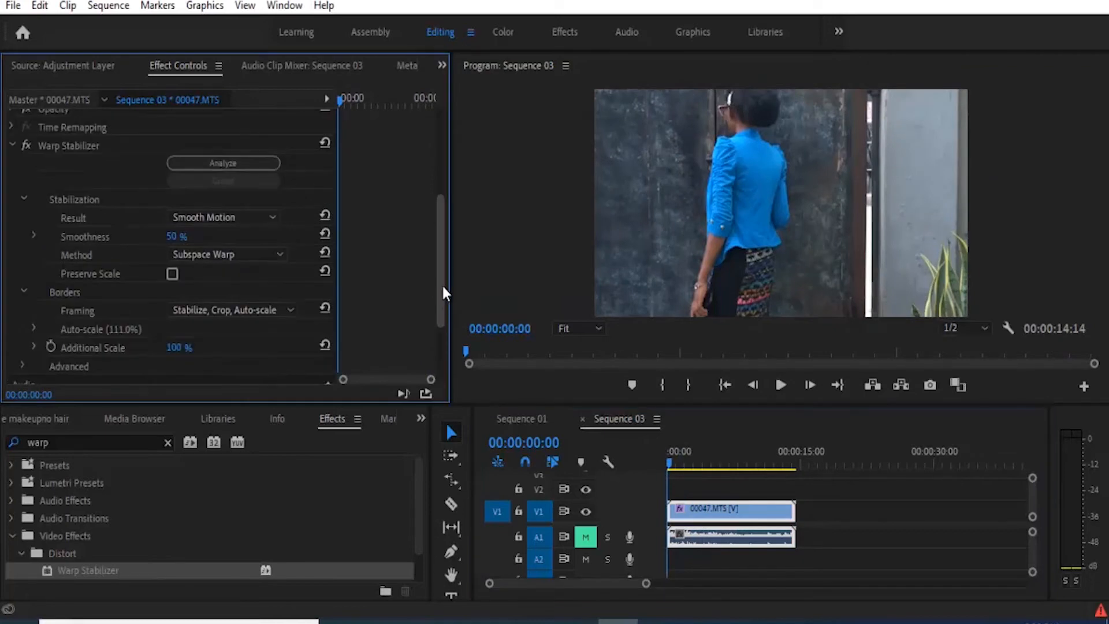
drag(441, 283, 440, 255)
scroll(438, 251, down, 2)
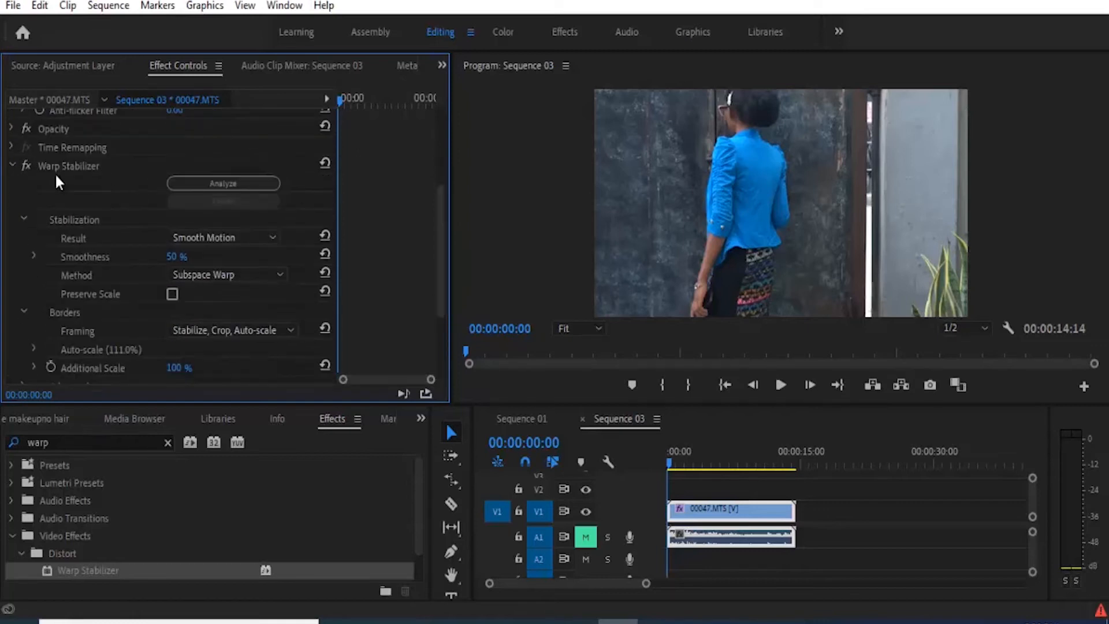
click(26, 165)
click(25, 161)
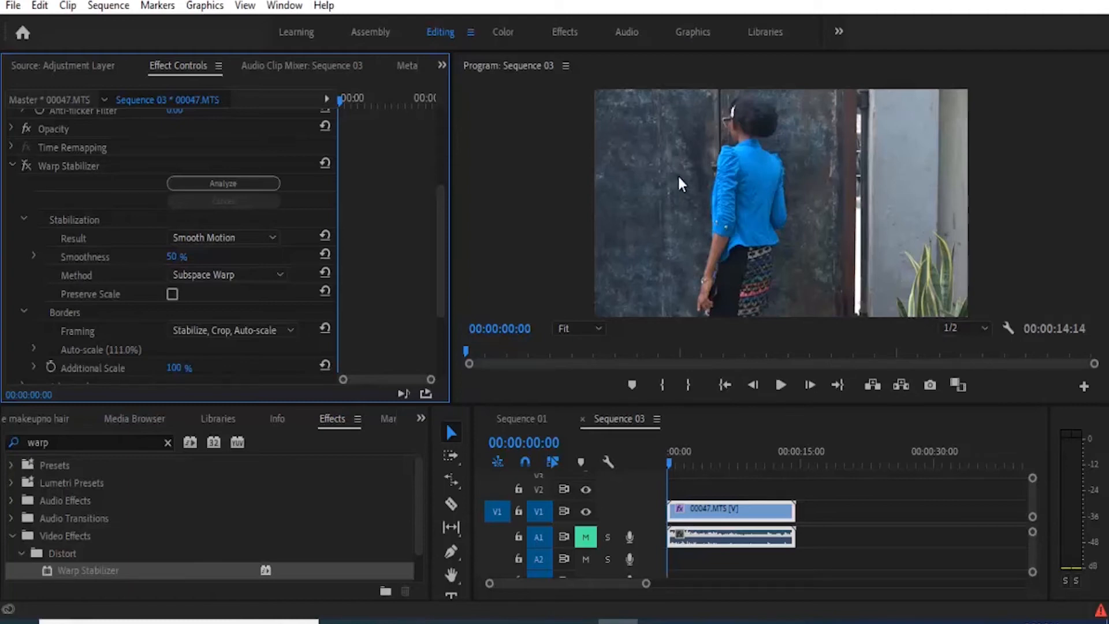
click(25, 160)
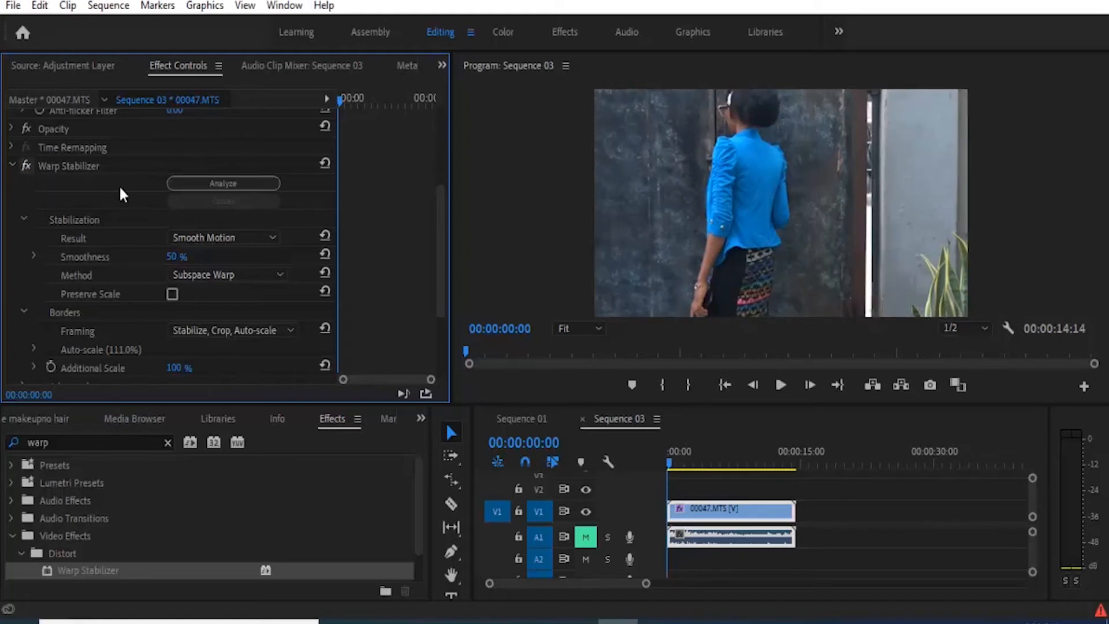
Step: Set the Framing option to Stabilize Only and play the sequence to preview it
click(232, 328)
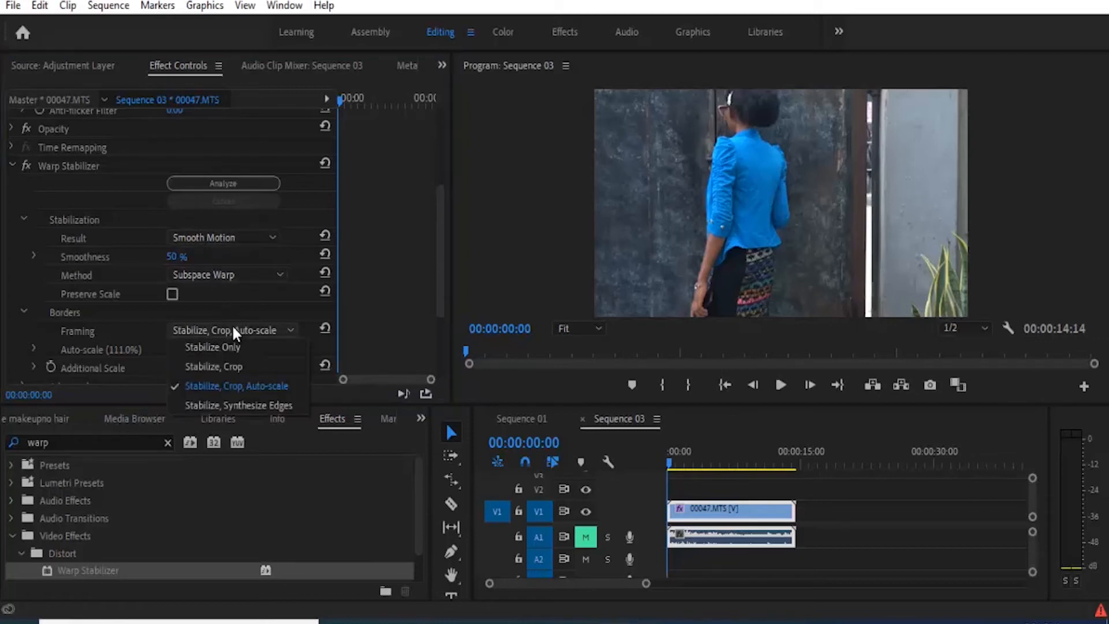
click(234, 346)
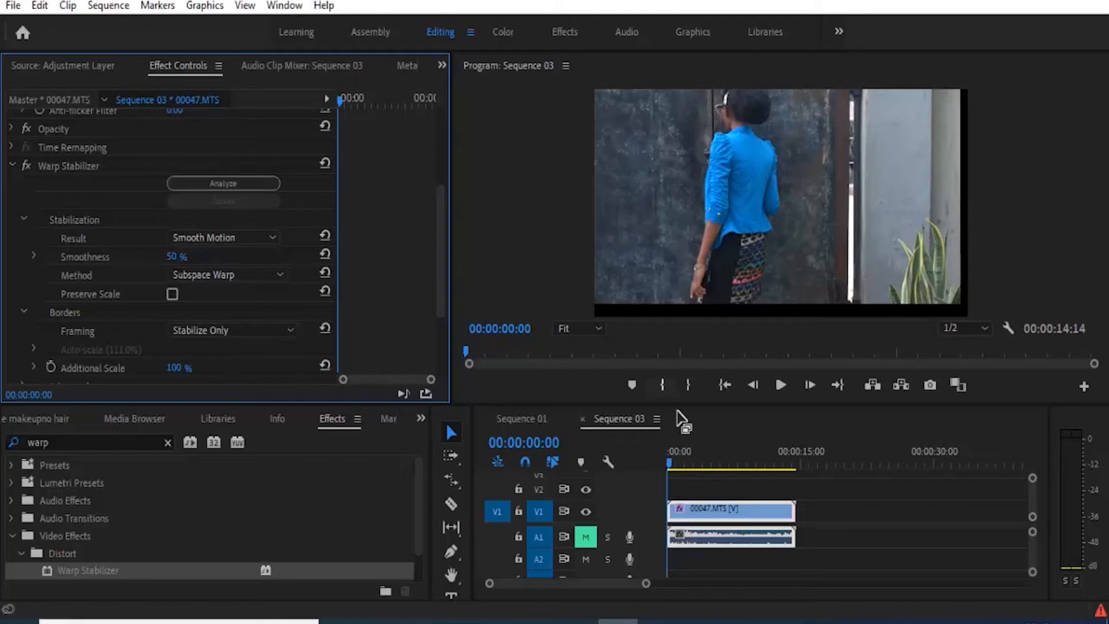
click(780, 385)
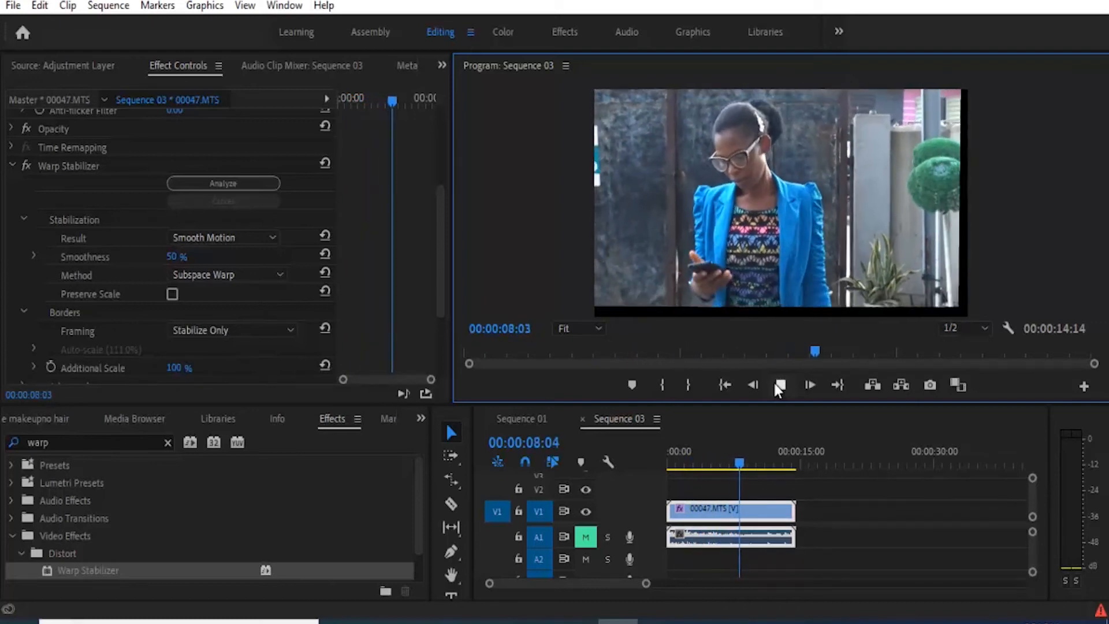
click(775, 382)
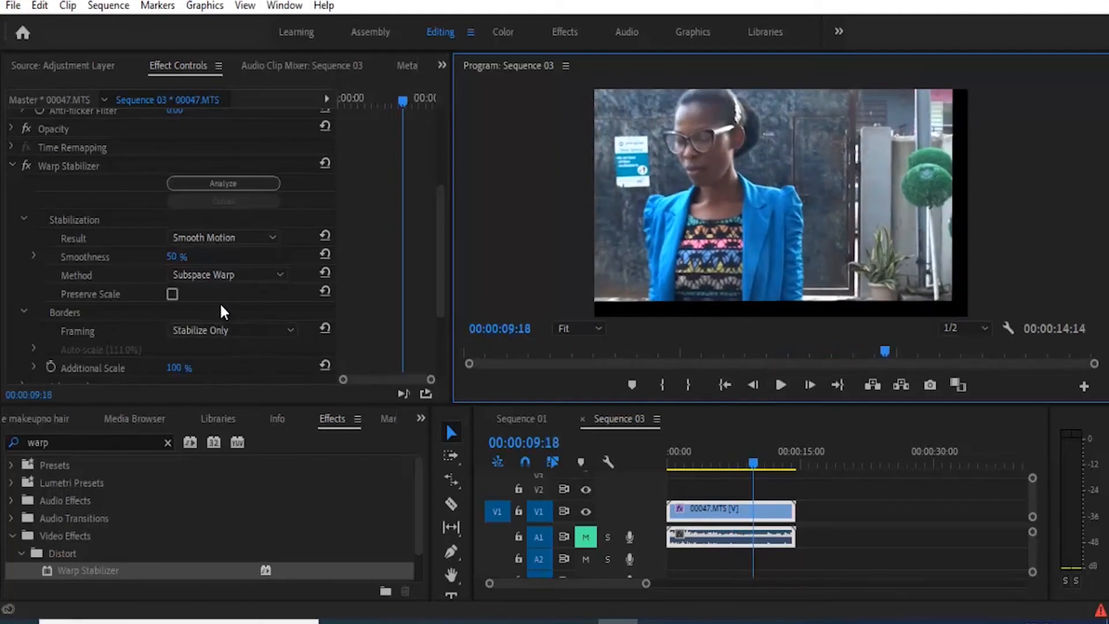
Step: Switch Framing to Stabilize, Crop and preview the playback
click(223, 332)
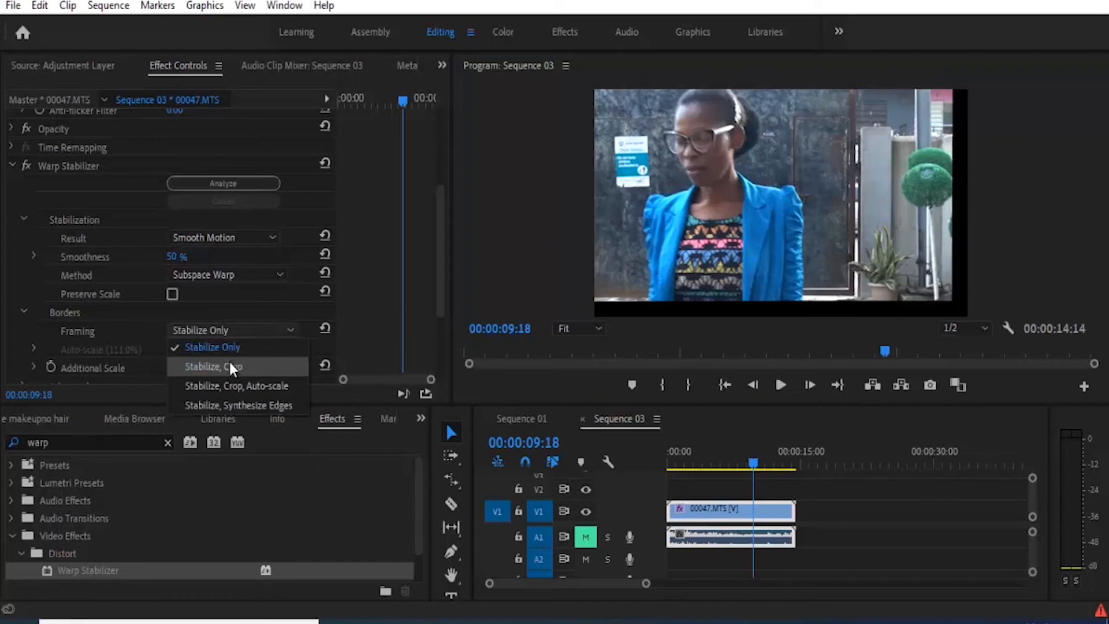
click(230, 362)
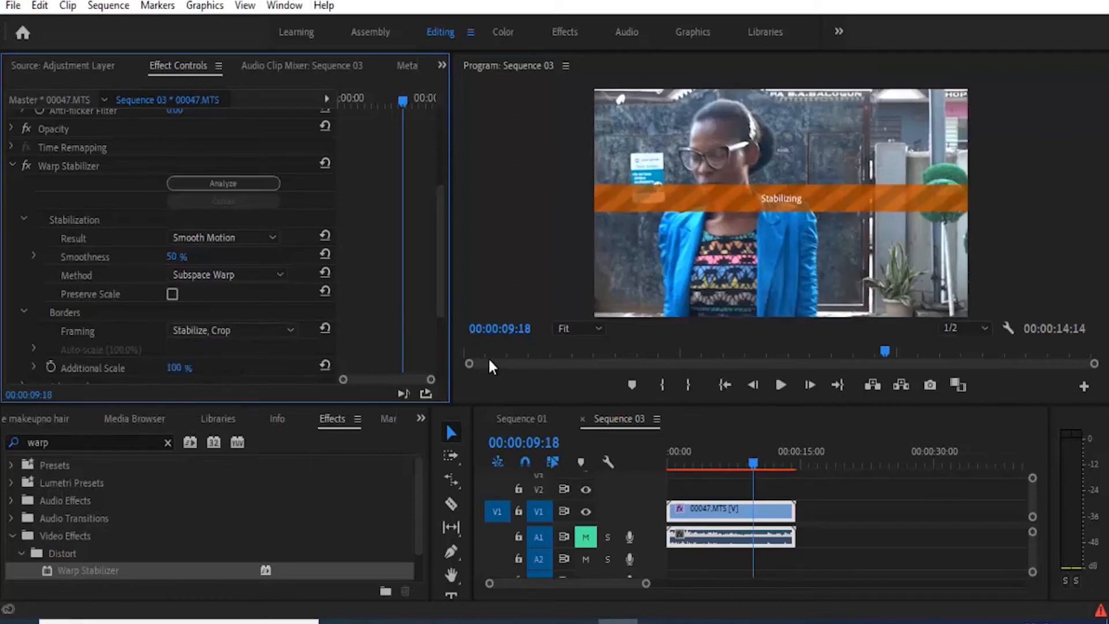
click(775, 386)
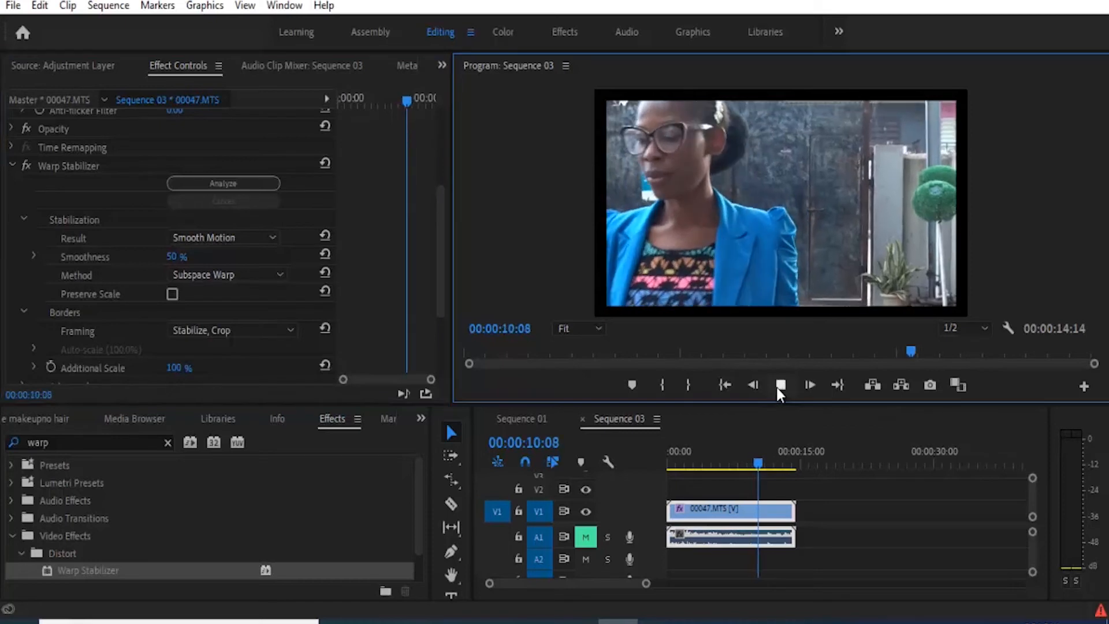
click(778, 389)
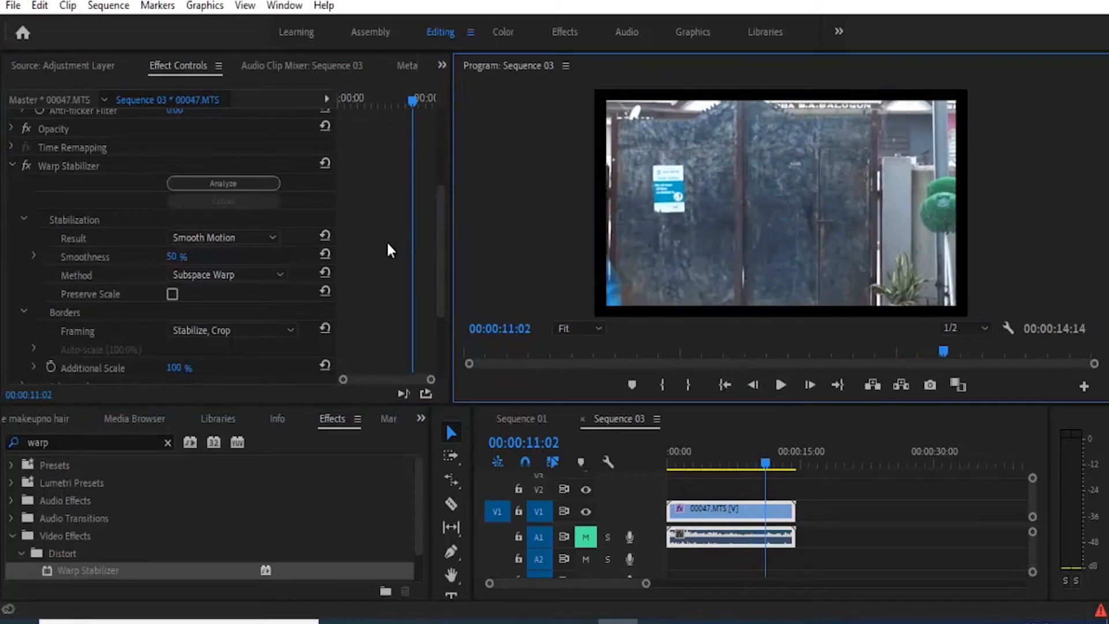
Step: Set Framing back to Stabilize, Crop, Auto-scale and replay the clip from the start
click(264, 329)
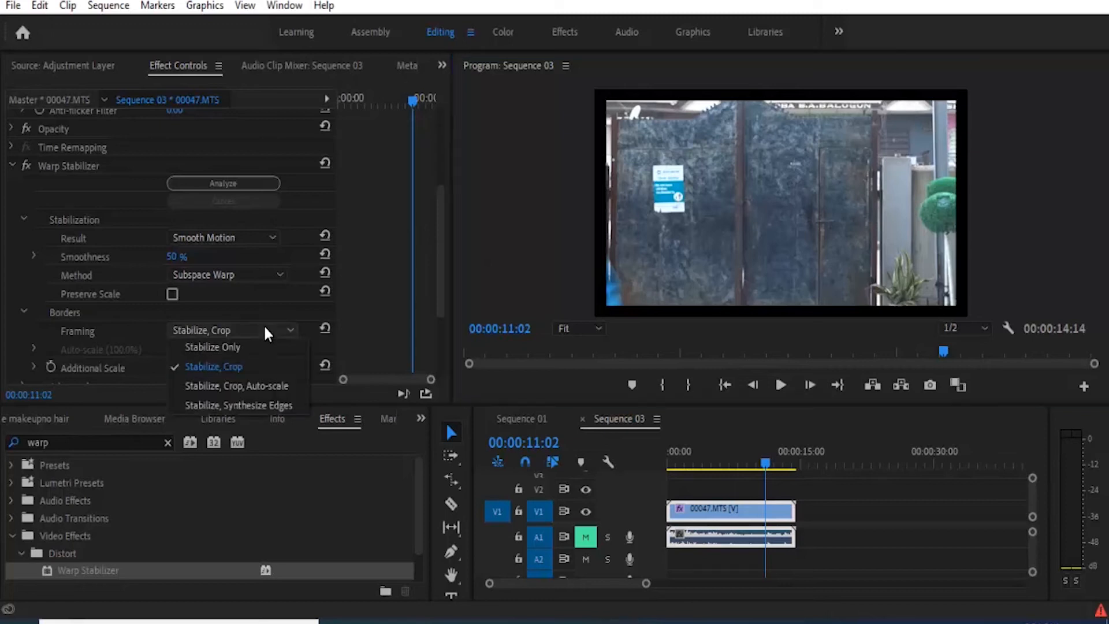
click(248, 386)
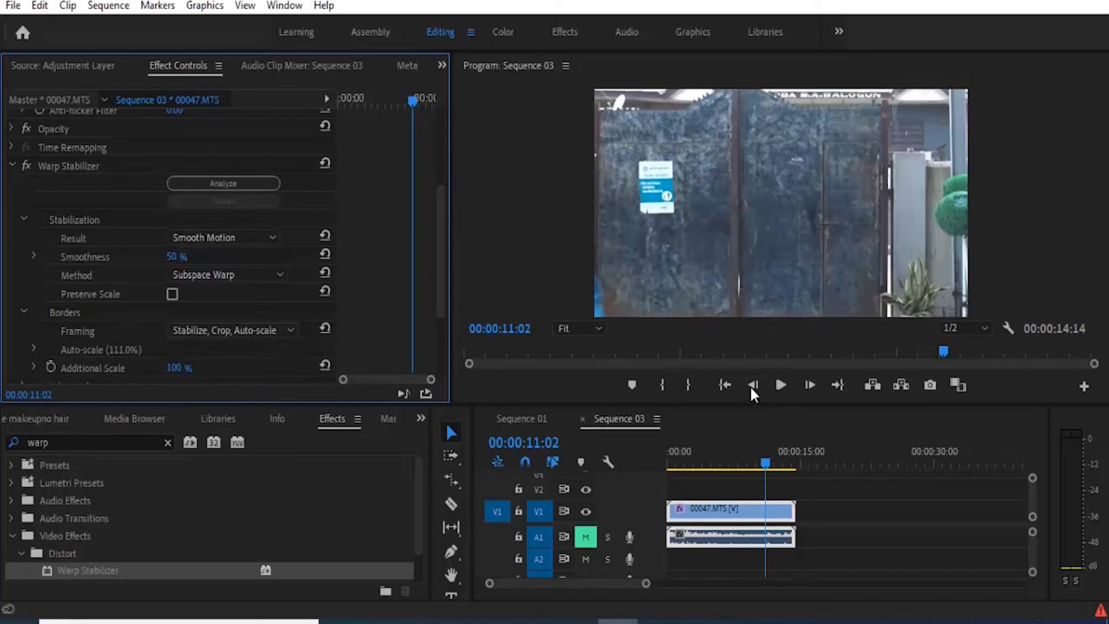
click(726, 384)
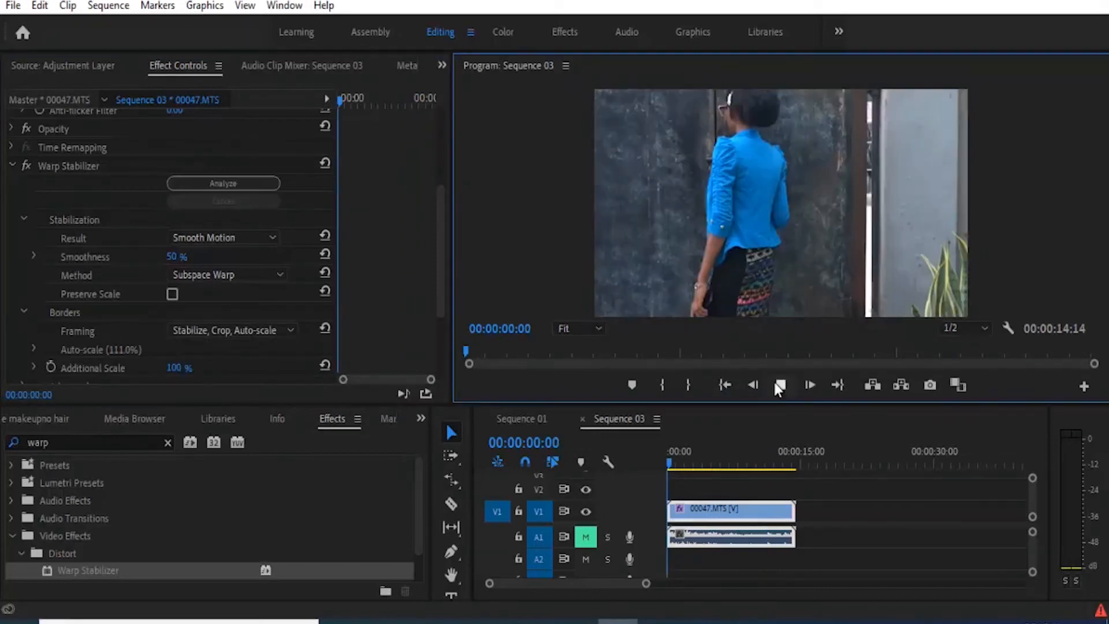
click(779, 385)
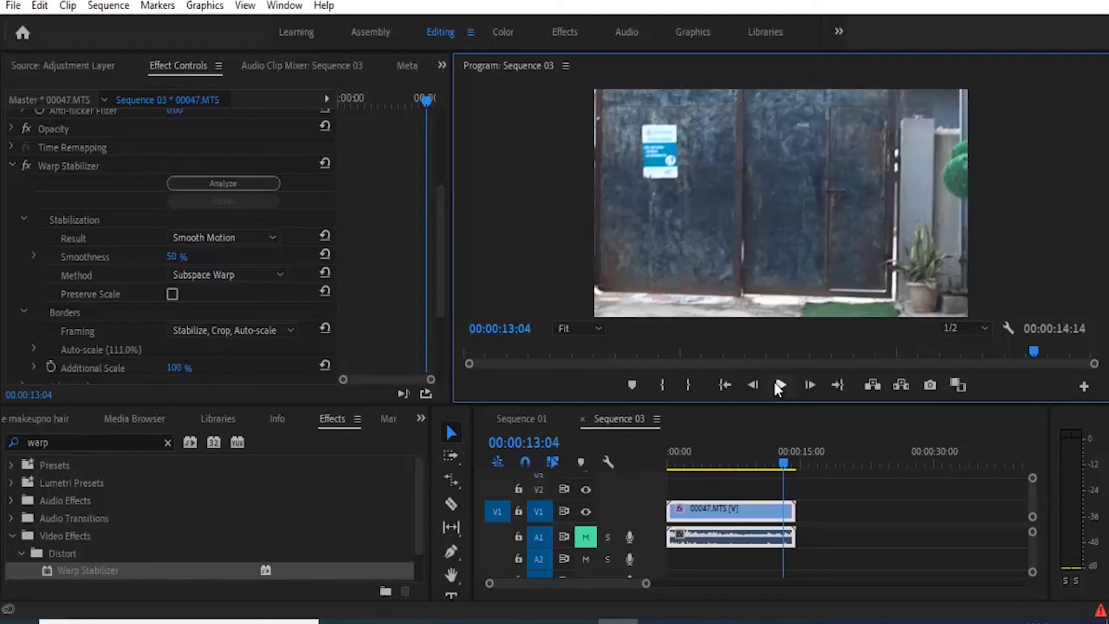
Step: Set the Warp Stabilizer Smoothness to 10%
drag(441, 225, 437, 204)
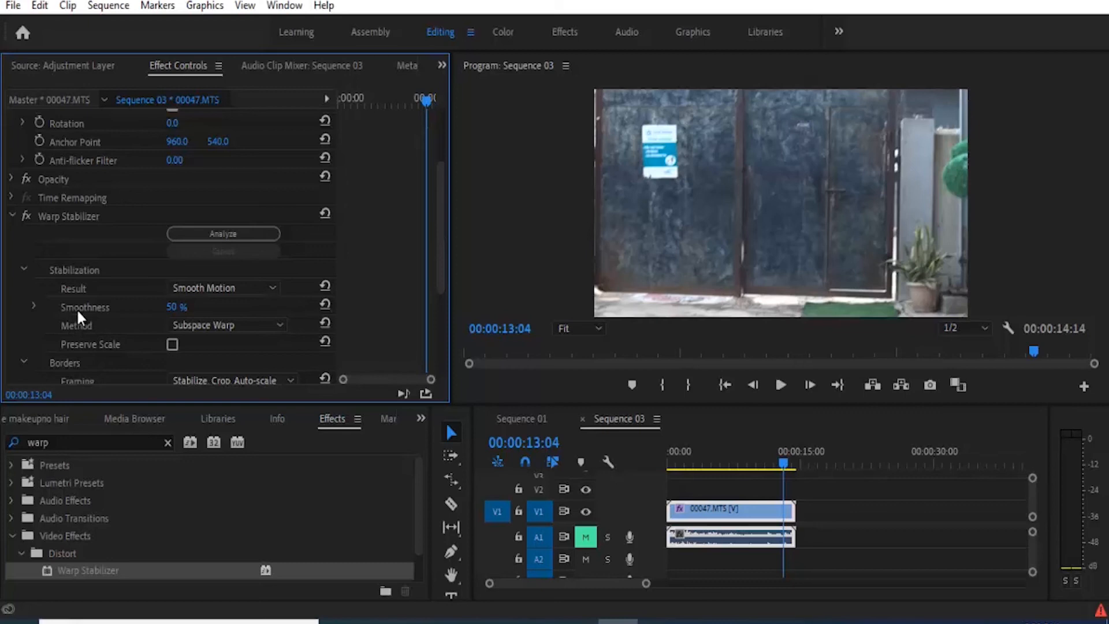
click(176, 308)
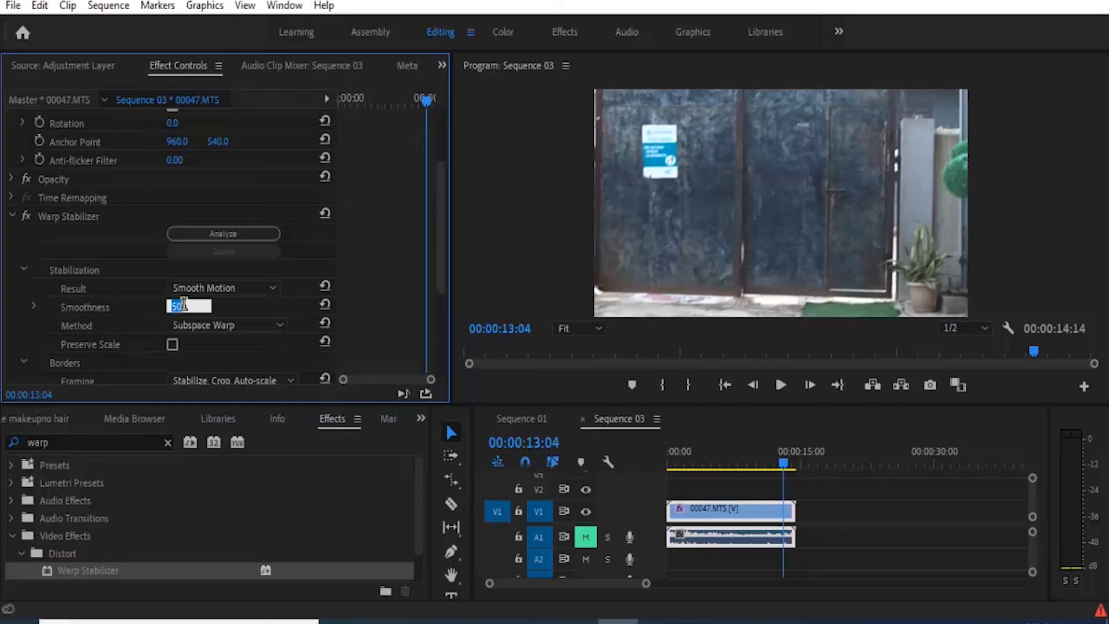
key(BackSpace)
text(100)
key(Return)
Step: Expand the Advanced settings and set Crop Less <-> Smooth More to 25%
drag(438, 240, 438, 292)
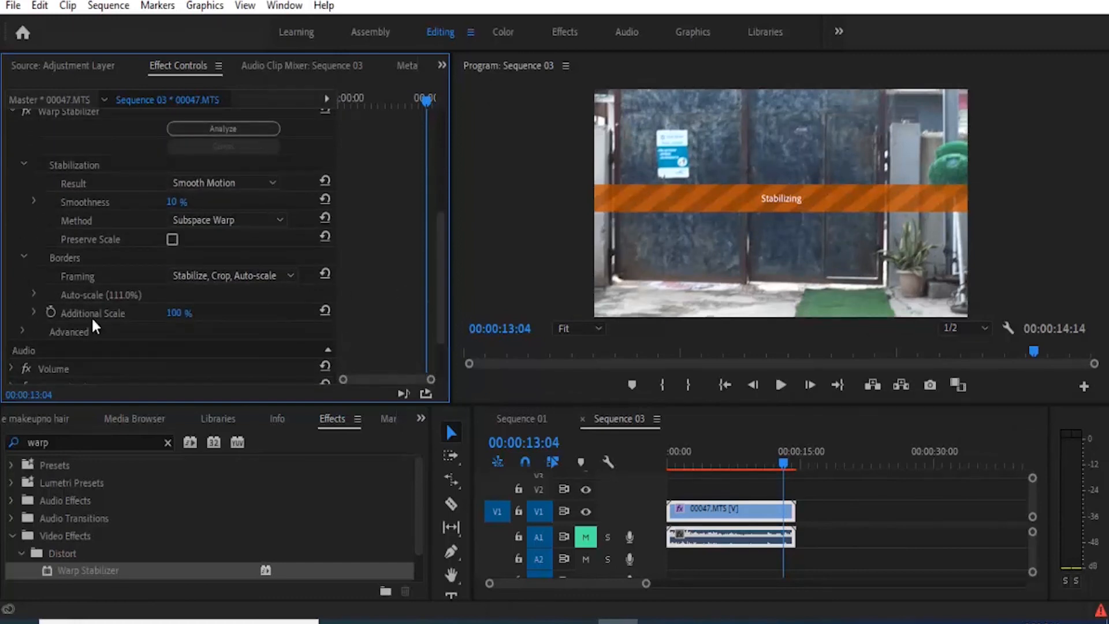
click(23, 331)
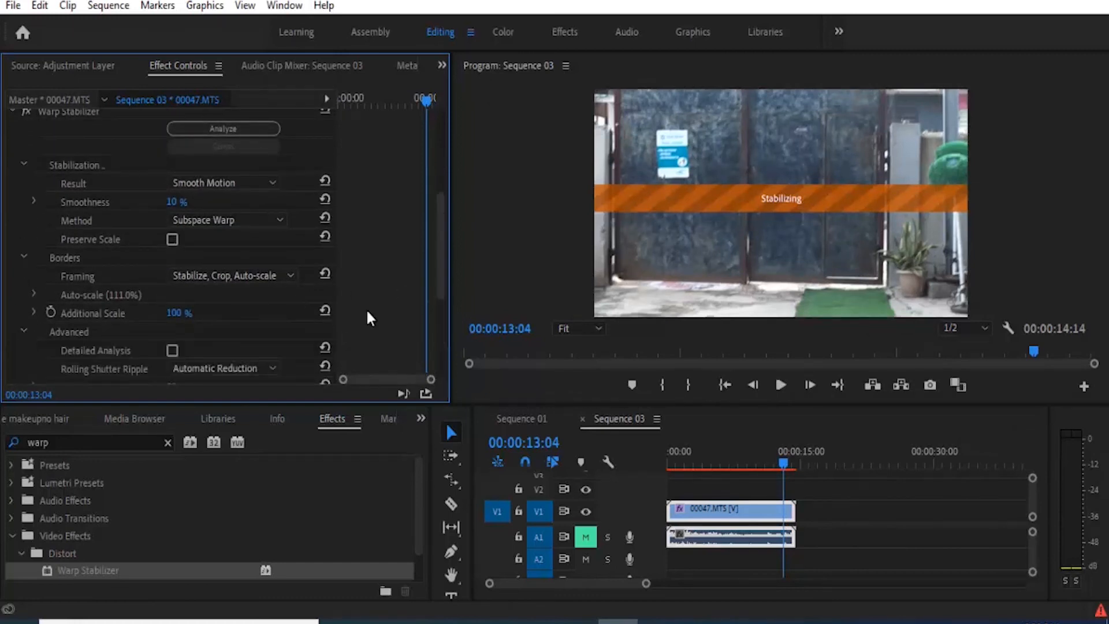
drag(441, 269, 439, 323)
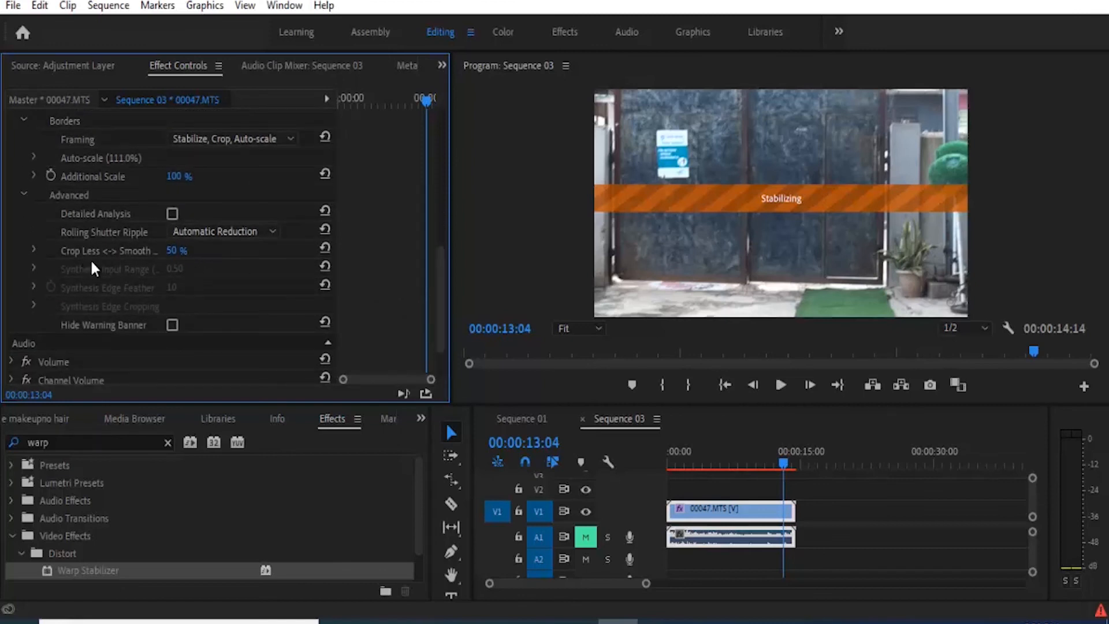
click(176, 250)
text(20)
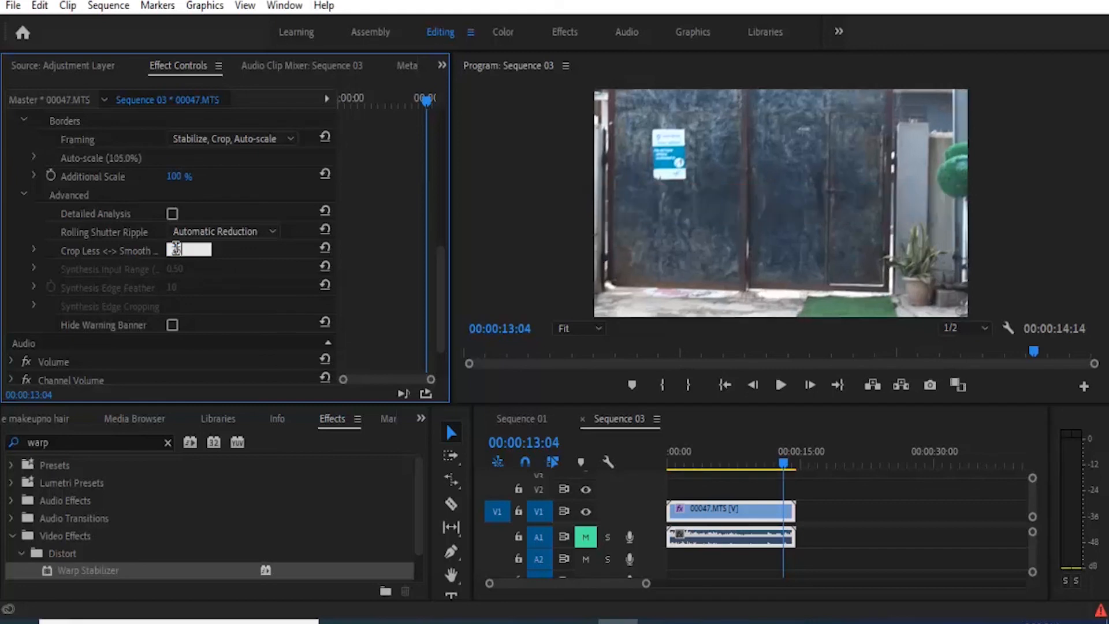
key(Return)
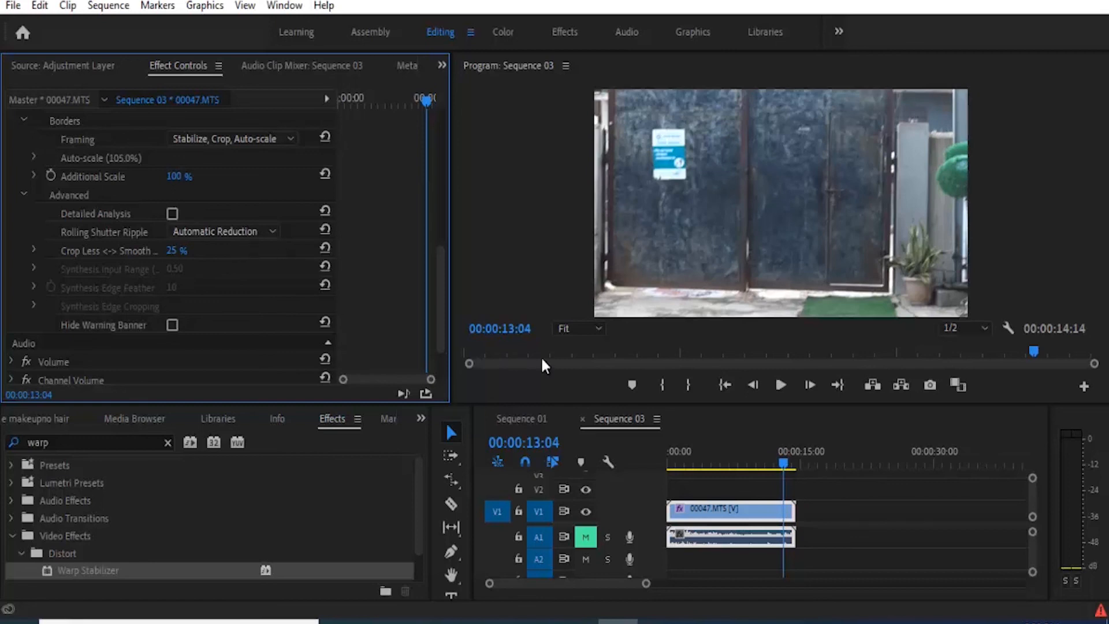
Step: Play the stabilized clip from the beginning
drag(782, 462, 640, 460)
click(777, 383)
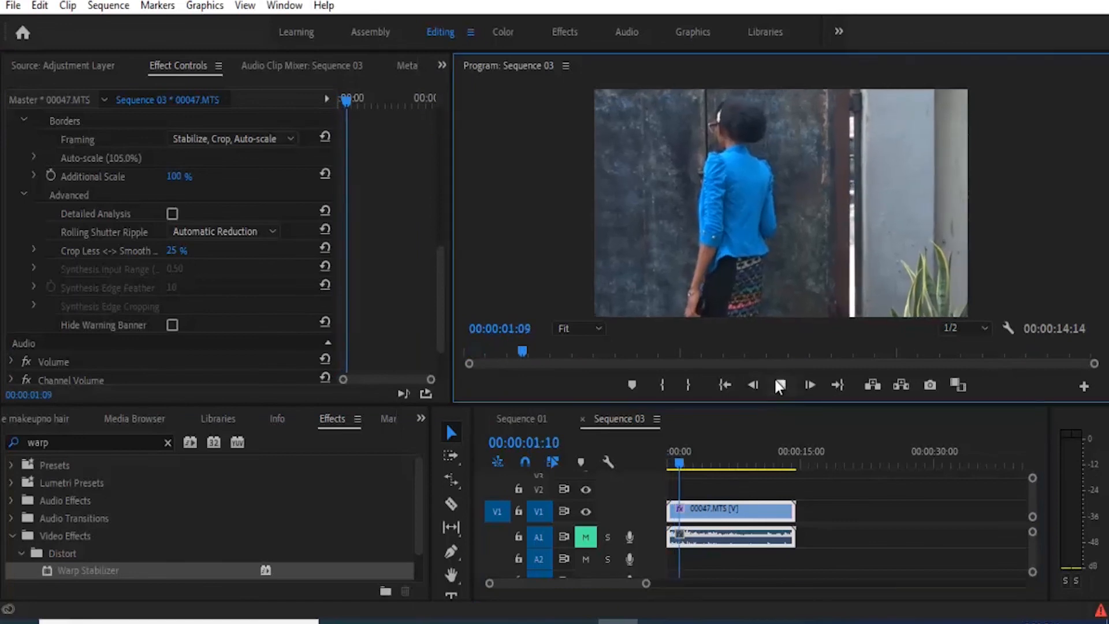